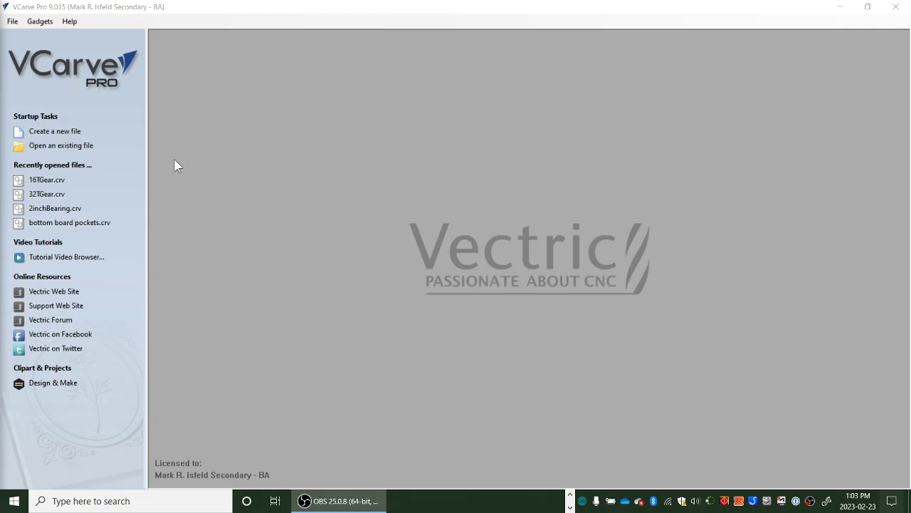
- Create a new file from Startup Tasks to open Job Setup for a 14 × 14 × 0.25 in job
{"action": "left_click", "coordinate": [55, 132]}
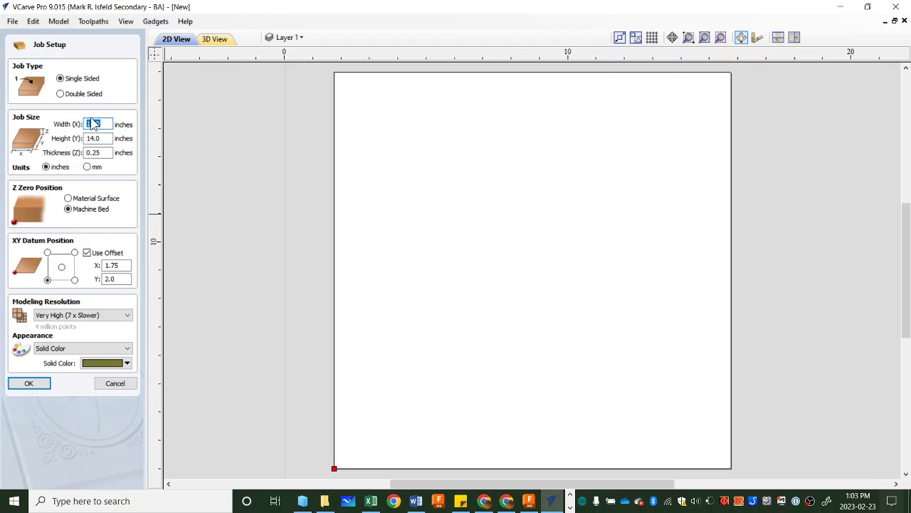
- Check the Job Setup size: Height 14.0, with Width 14.0 and Thickness 0.25 inches
{"action": "left_click", "coordinate": [107, 138]}
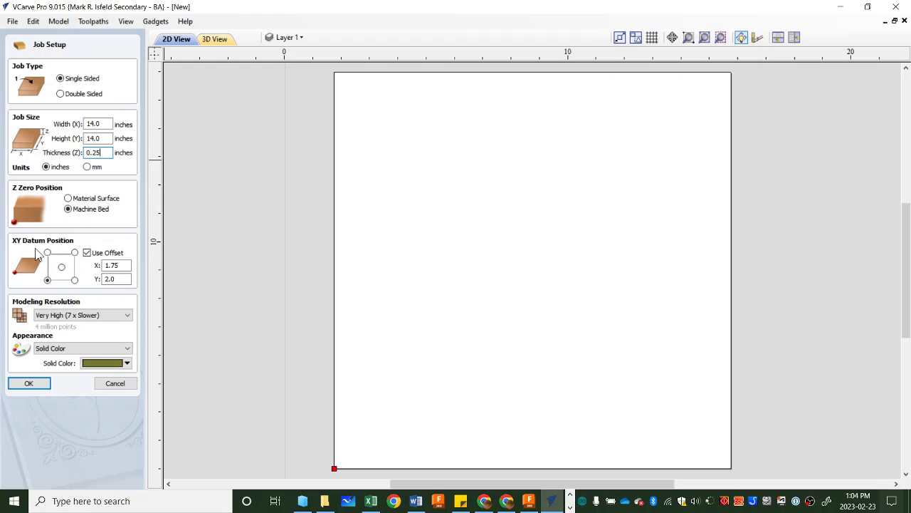
- Enable Use Offset with an XY datum offset of X 1.75 and Y 2
{"action": "left_click", "coordinate": [86, 254]}
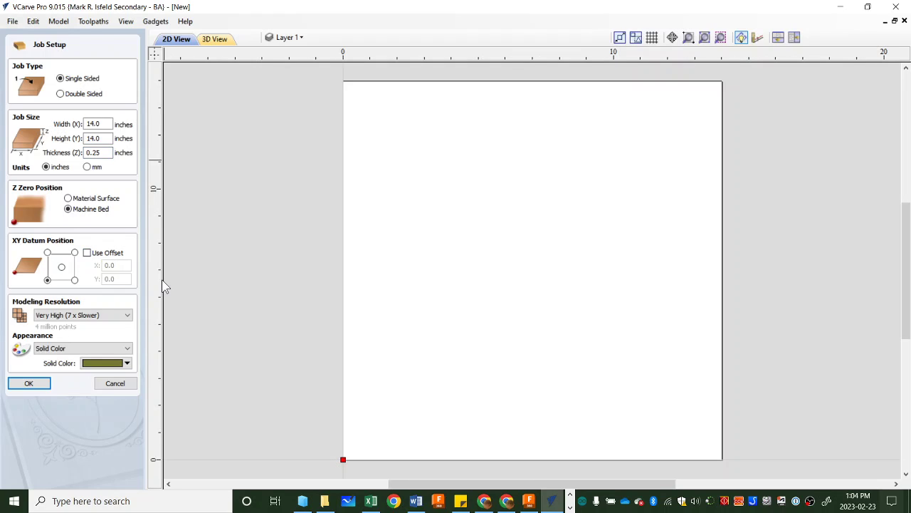
{"action": "left_click", "coordinate": [87, 253]}
{"action": "key", "text": "Tab"}
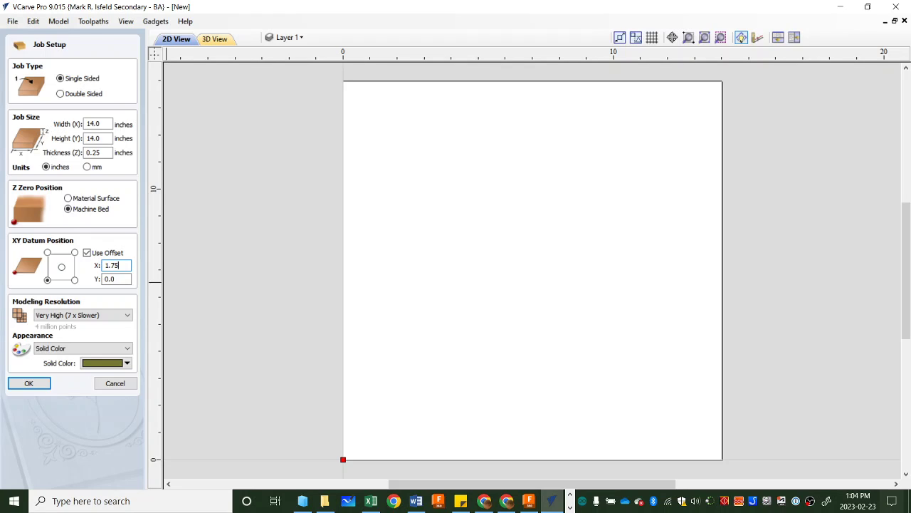
{"action": "type", "text": "1.75"}
{"action": "key", "text": "Tab"}
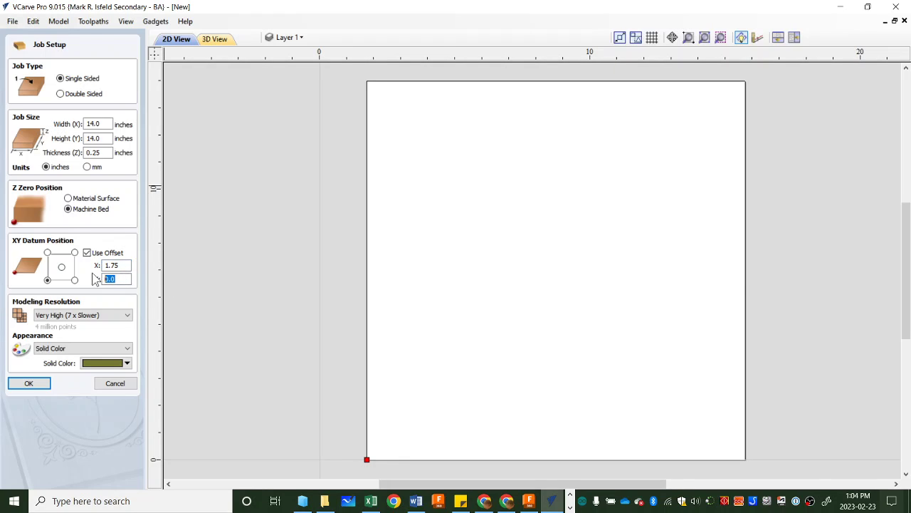
{"action": "type", "text": "2"}
{"action": "key", "text": "shift+Tab"}
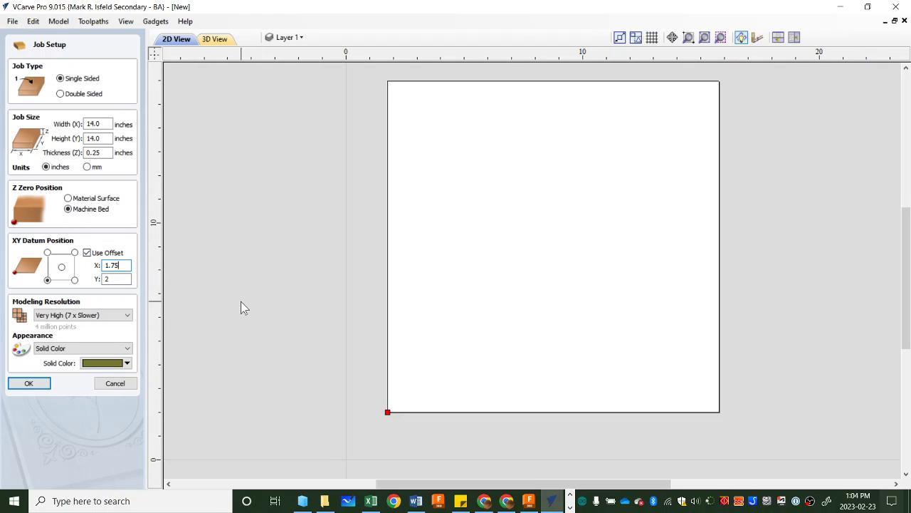
{"action": "key", "text": "Return"}
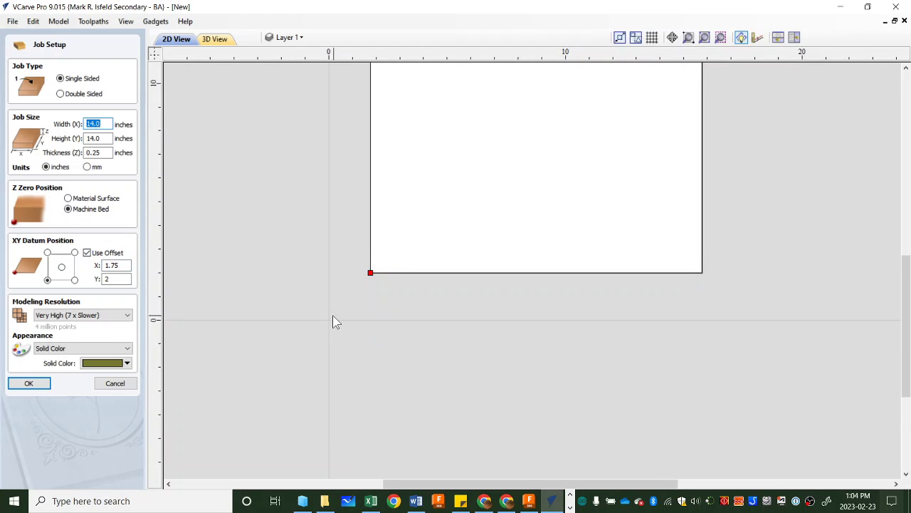
- Pan the 2D view to recentre the offset 14-inch material sheet
{"action": "middle_click_drag", "start_coordinate": [372, 299], "coordinate": [451, 232]}
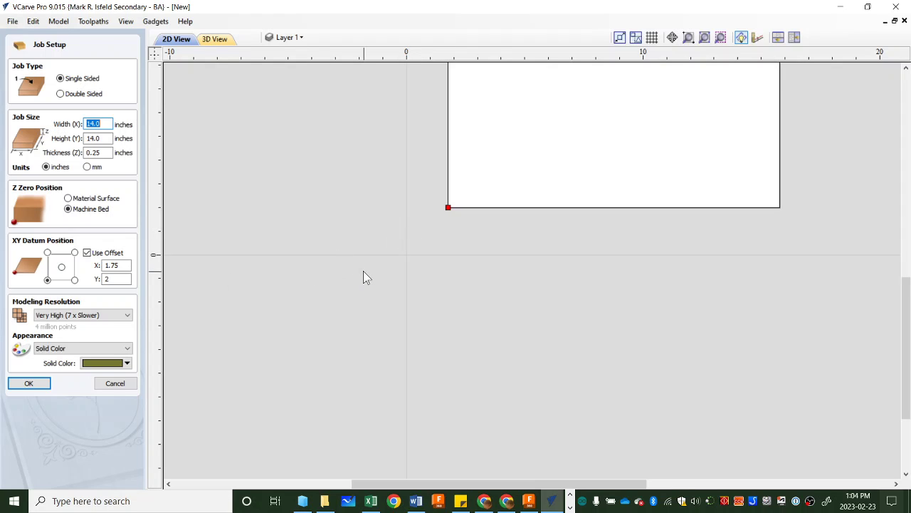
{"action": "middle_click_drag", "start_coordinate": [377, 278], "coordinate": [364, 316]}
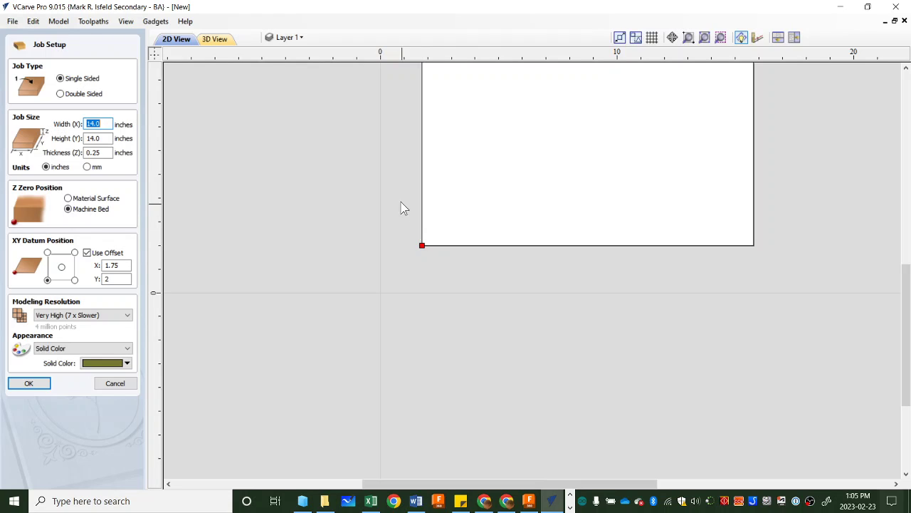
{"action": "right_click", "coordinate": [391, 242]}
{"action": "left_click", "coordinate": [393, 191]}
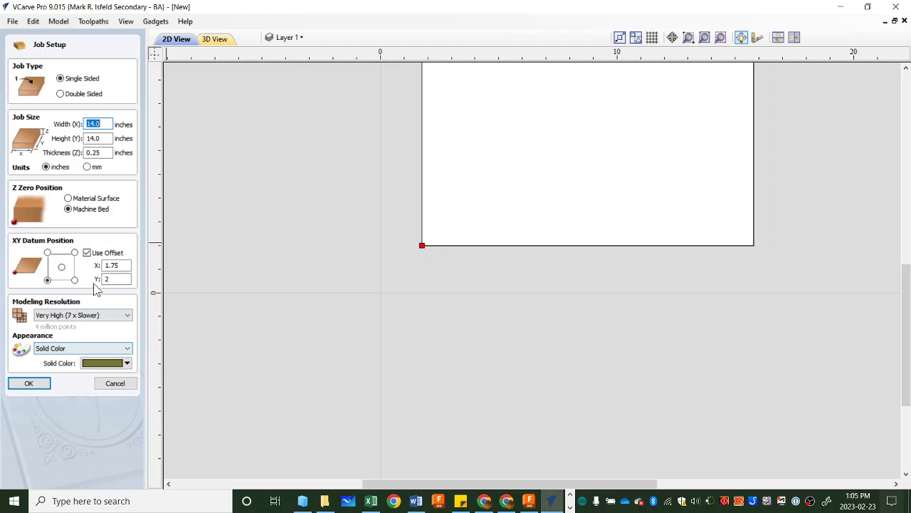
{"action": "left_click", "coordinate": [31, 384]}
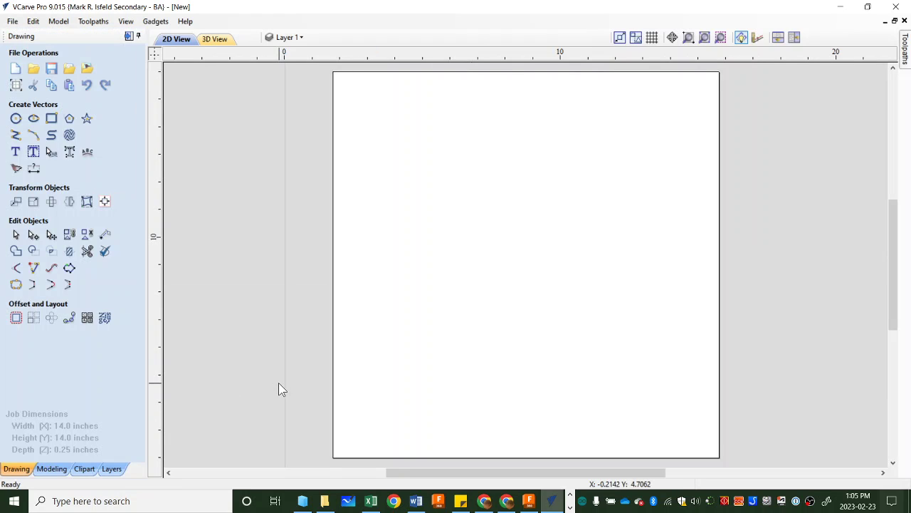
{"action": "scroll", "coordinate": [412, 378], "scroll_direction": "down", "scroll_amount": 1}
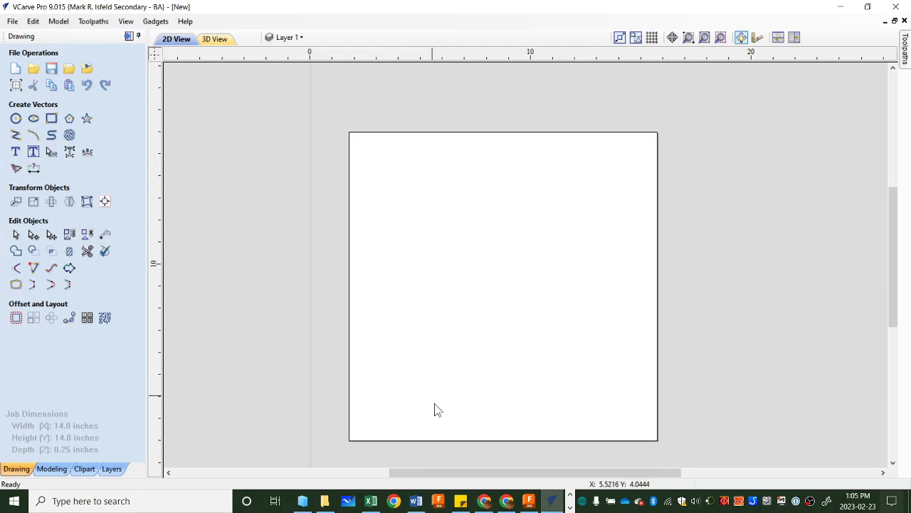
{"action": "scroll", "coordinate": [431, 346], "scroll_direction": "down", "scroll_amount": 2}
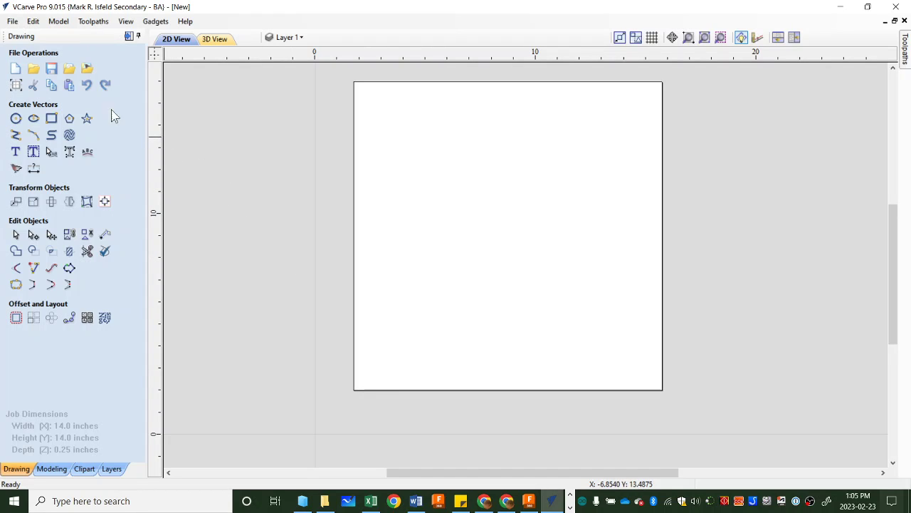
- Import 32TGear.pdf as vectors through File > Import > Import Vectors
{"action": "left_click", "coordinate": [11, 23]}
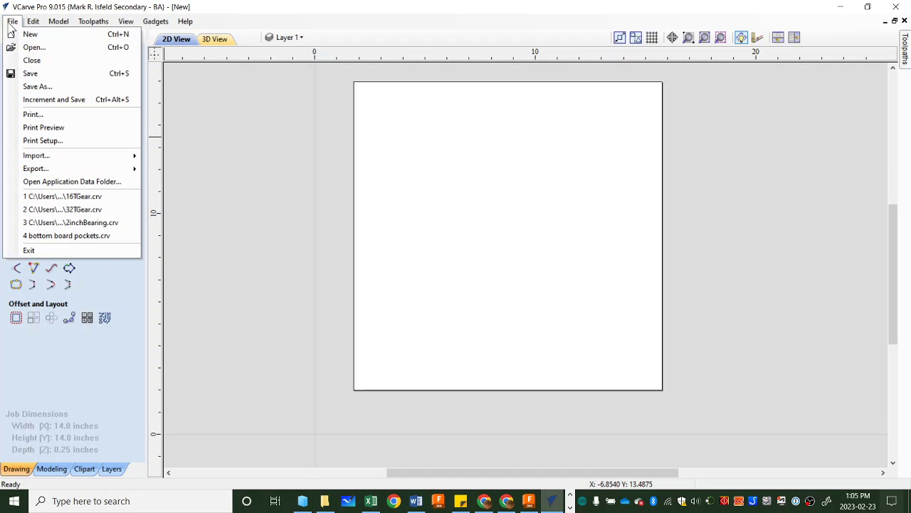
{"action": "mouse_move", "coordinate": [53, 155]}
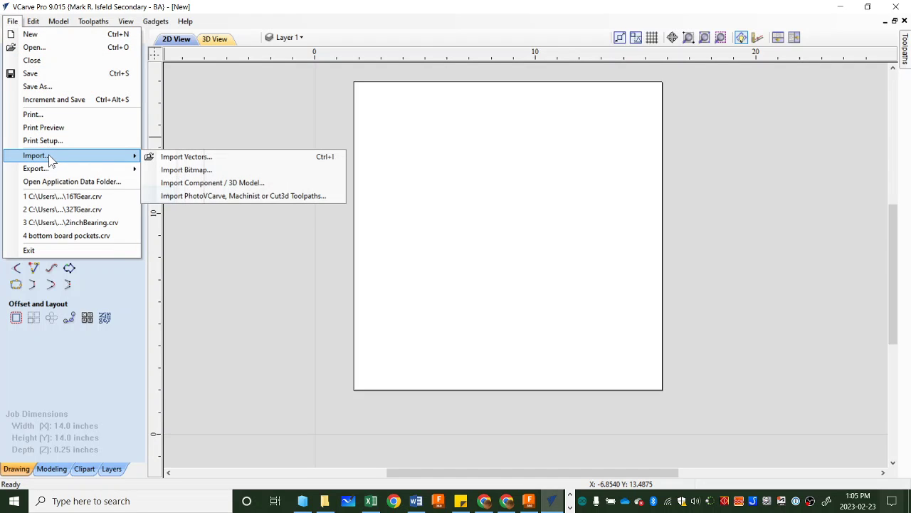
{"action": "left_click", "coordinate": [181, 158]}
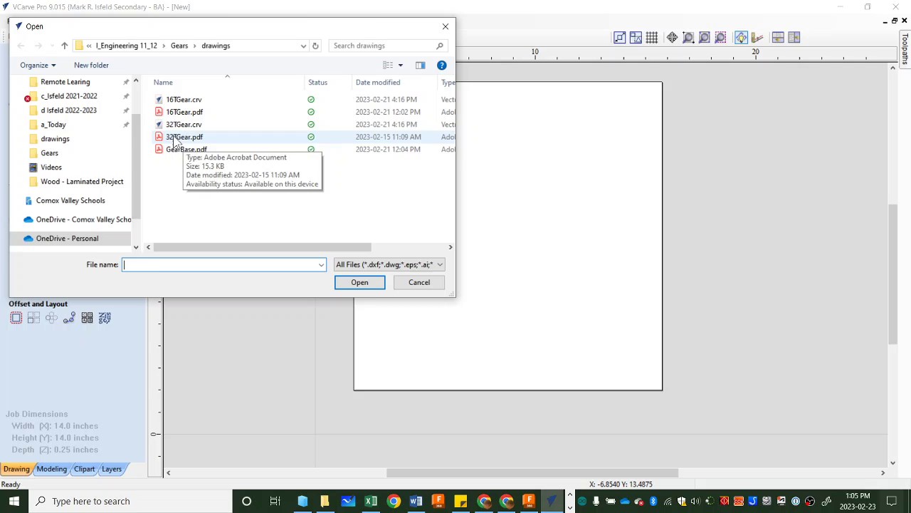
{"action": "left_click", "coordinate": [174, 137]}
{"action": "left_click", "coordinate": [362, 282]}
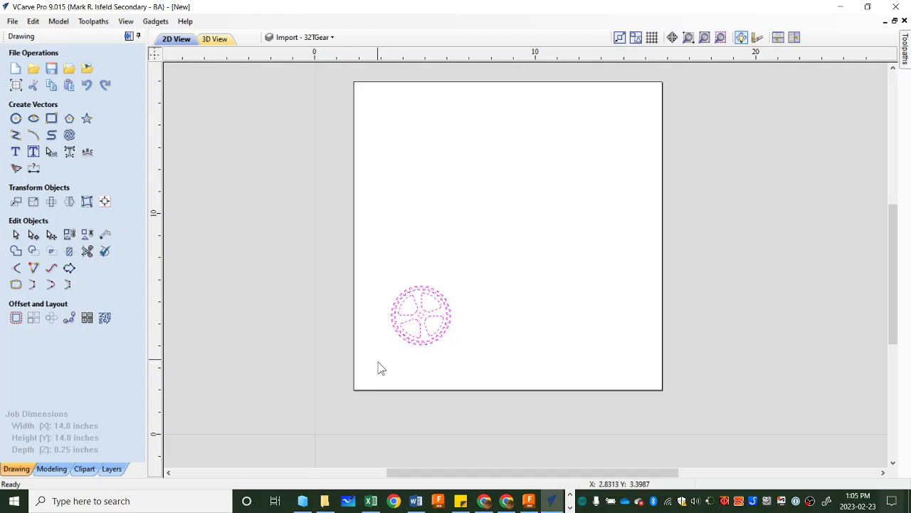
- Zoom in to inspect the gear teeth, then box-select all 163 gear vectors
{"action": "scroll", "coordinate": [427, 349], "scroll_direction": "down", "scroll_amount": 1}
{"action": "scroll", "coordinate": [428, 352], "scroll_direction": "up", "scroll_amount": 4}
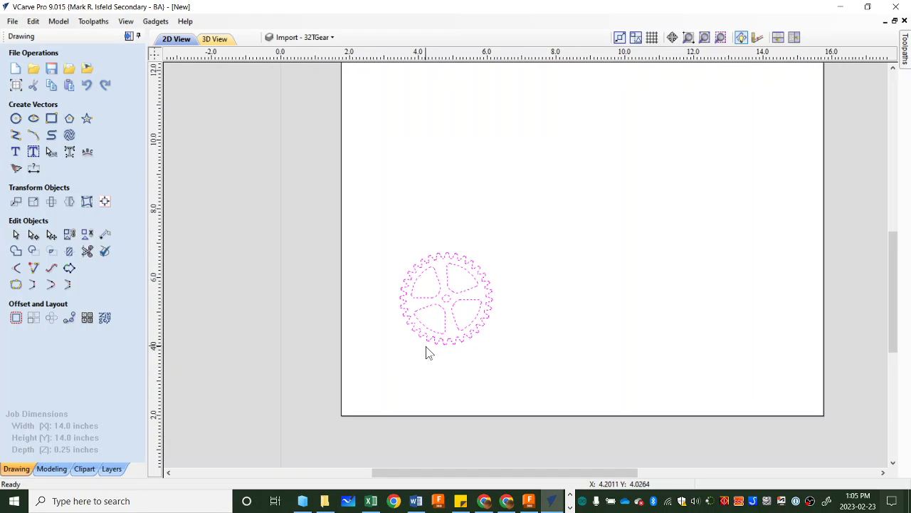
{"action": "left_click", "coordinate": [530, 367]}
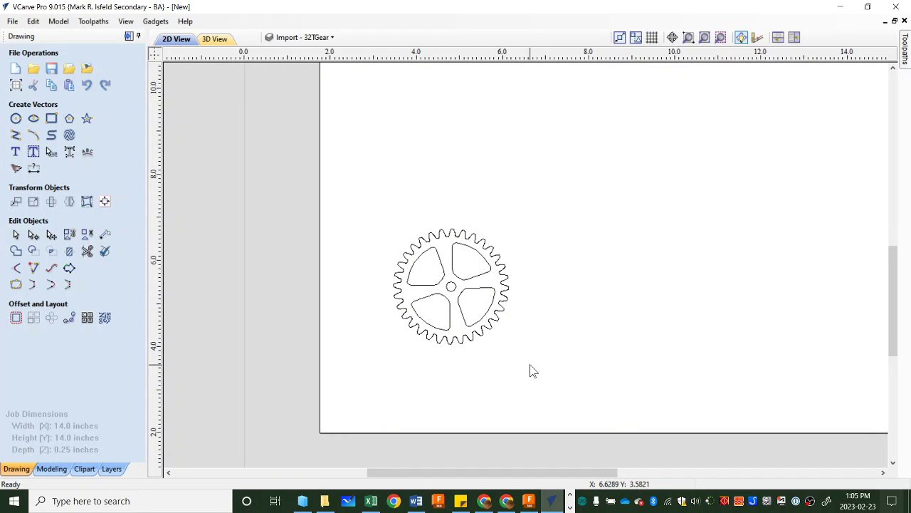
{"action": "scroll", "coordinate": [549, 328], "scroll_direction": "up", "scroll_amount": 1}
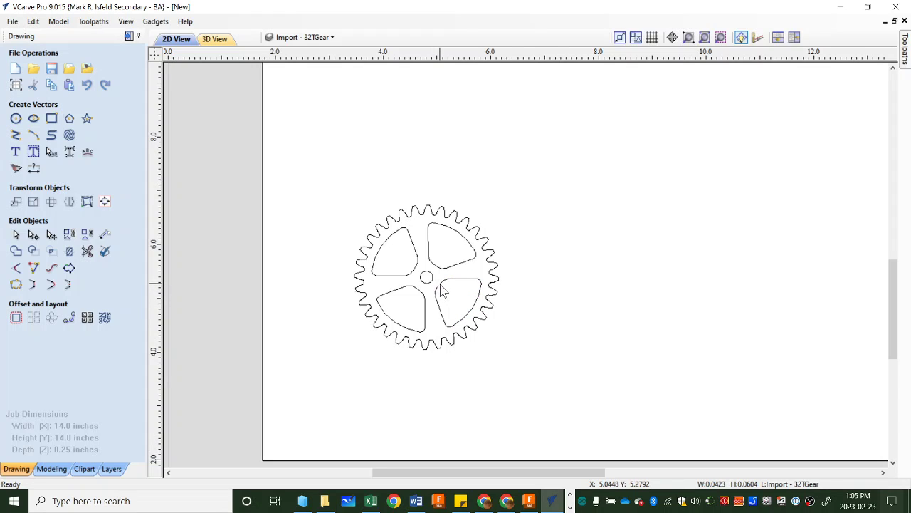
{"action": "scroll", "coordinate": [481, 331], "scroll_direction": "down", "scroll_amount": 2}
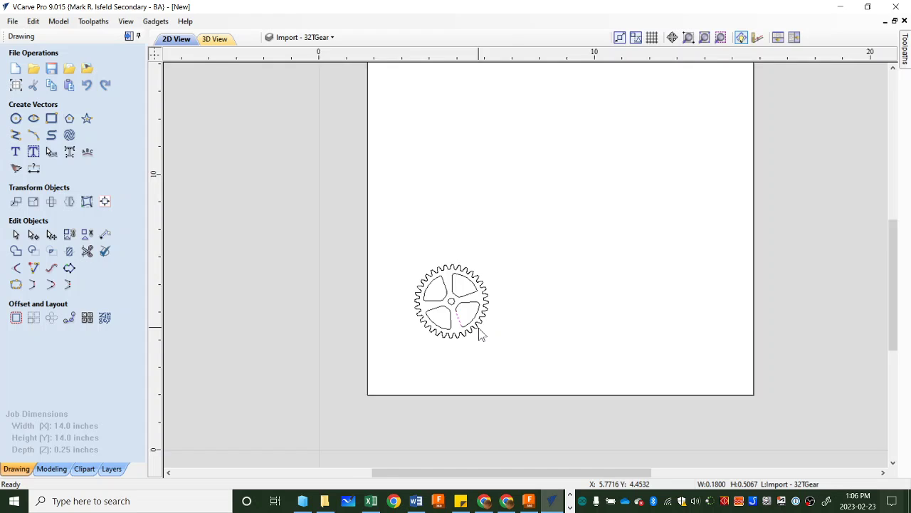
{"action": "scroll", "coordinate": [480, 339], "scroll_direction": "up", "scroll_amount": 4}
{"action": "scroll", "coordinate": [479, 345], "scroll_direction": "up", "scroll_amount": 4}
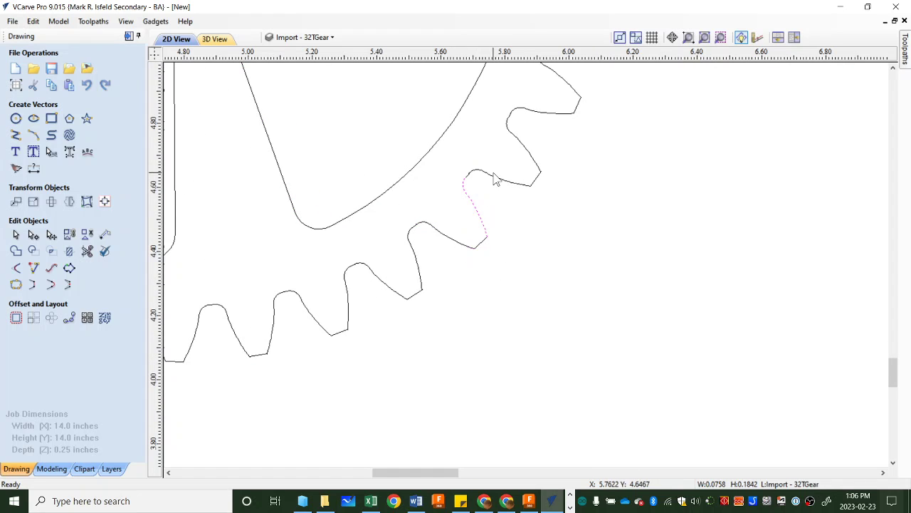
{"action": "scroll", "coordinate": [545, 256], "scroll_direction": "down", "scroll_amount": 5}
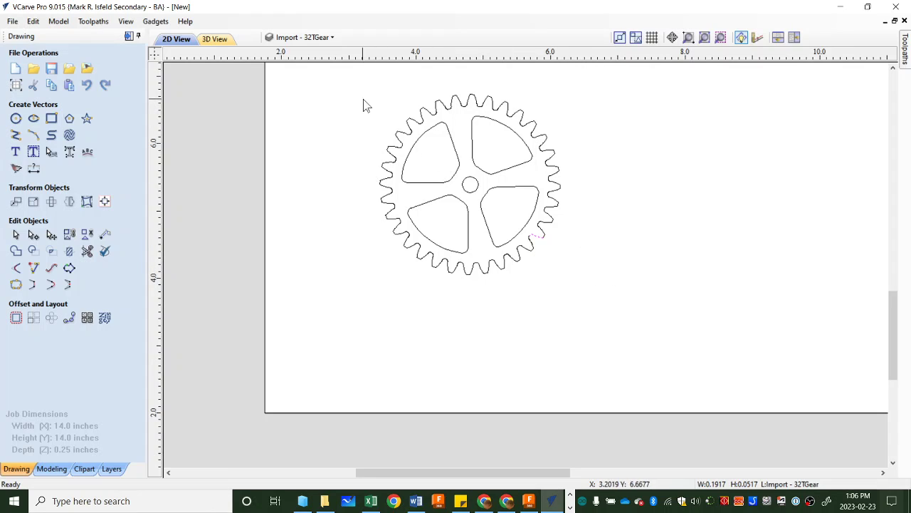
{"action": "left_click_drag", "start_coordinate": [359, 98], "coordinate": [592, 311]}
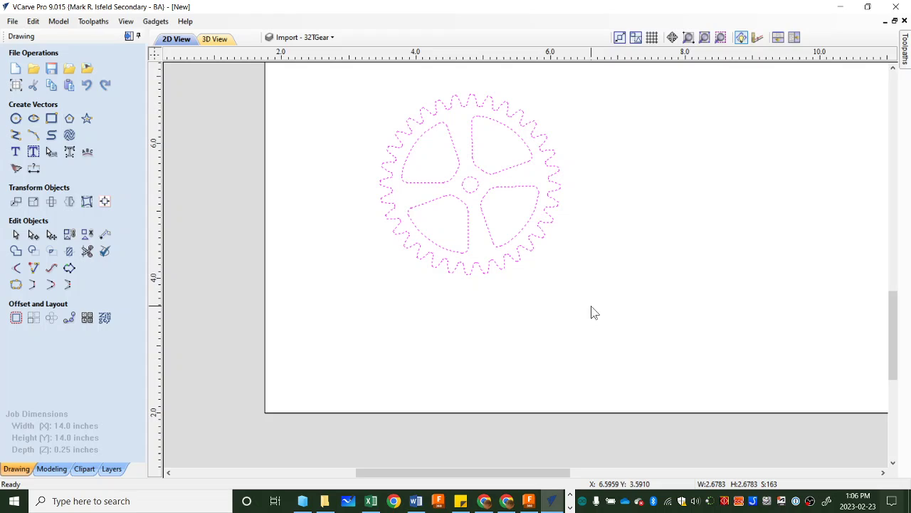
- Run Edit > Join Vectors on the selection with a 0.1 inch tolerance
{"action": "left_click", "coordinate": [32, 24]}
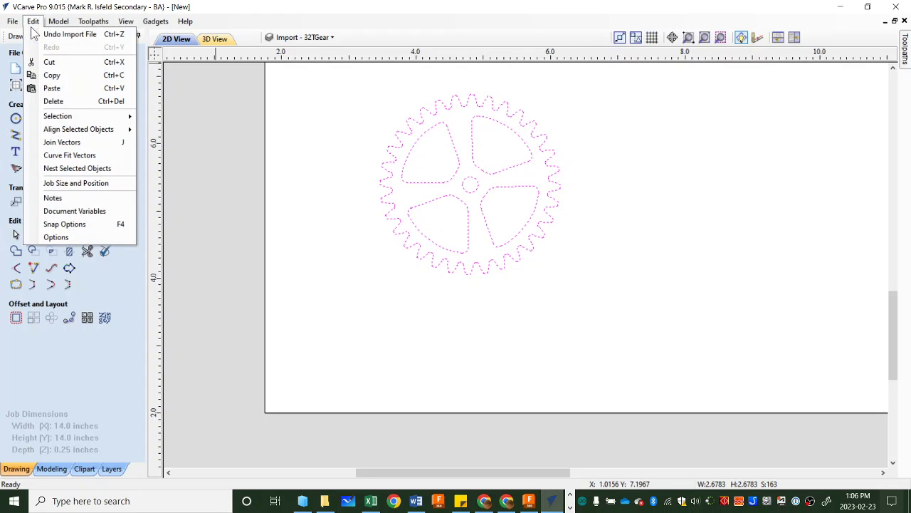
{"action": "left_click", "coordinate": [63, 143]}
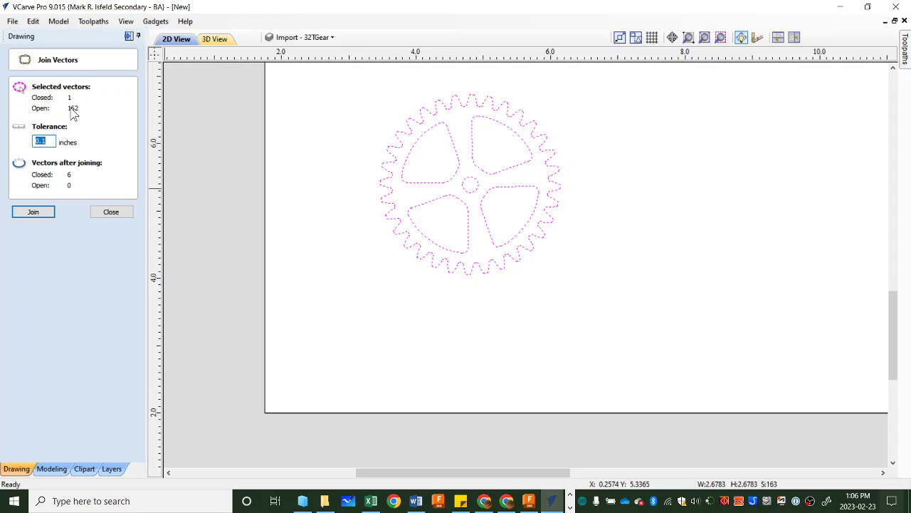
{"action": "left_click", "coordinate": [34, 212]}
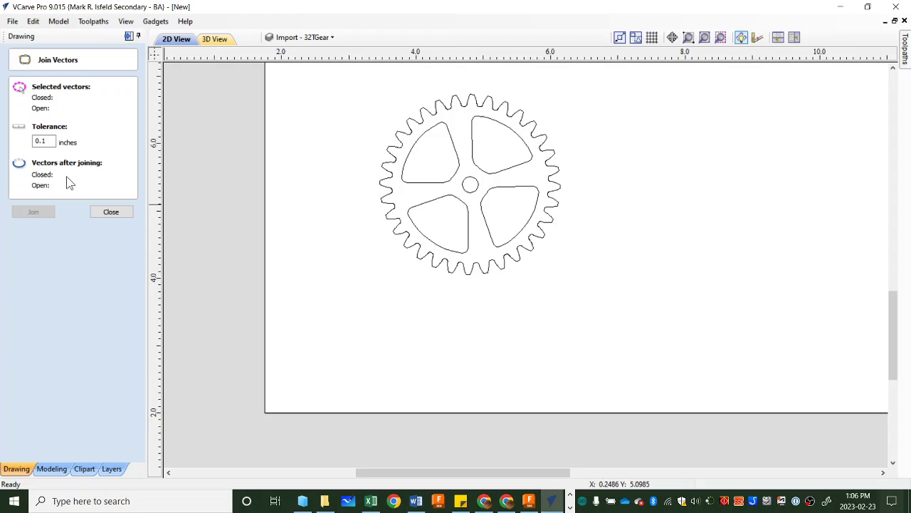
- Close Join Vectors and select the gear's 2.68-inch outer tooth outline
{"action": "left_click", "coordinate": [120, 216]}
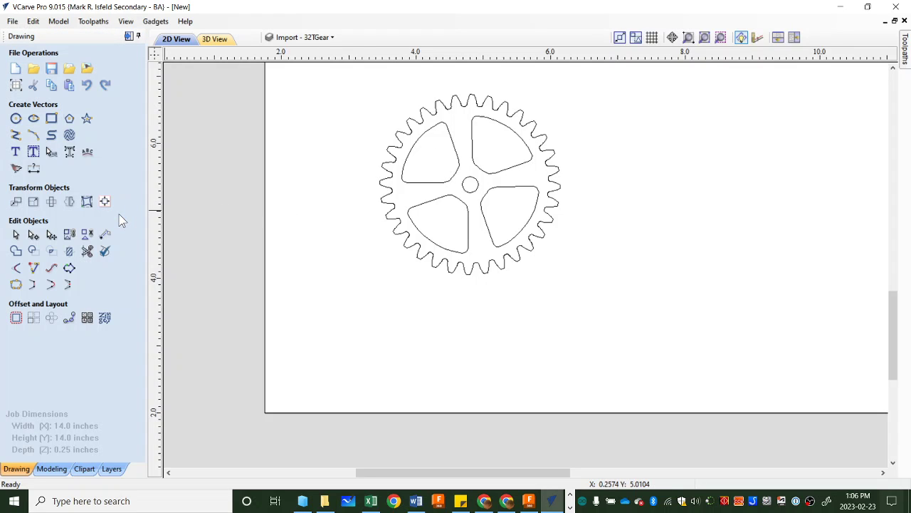
{"action": "left_click", "coordinate": [391, 216]}
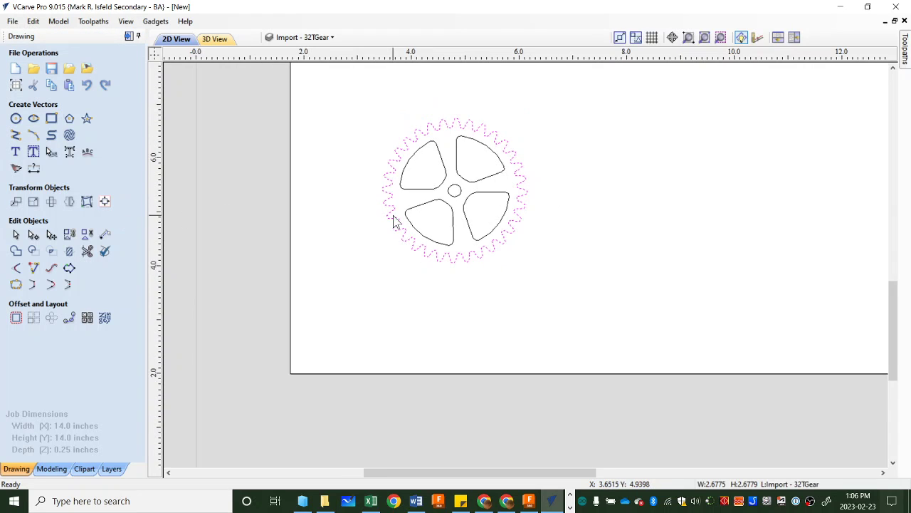
{"action": "scroll", "coordinate": [396, 220], "scroll_direction": "up", "scroll_amount": 3}
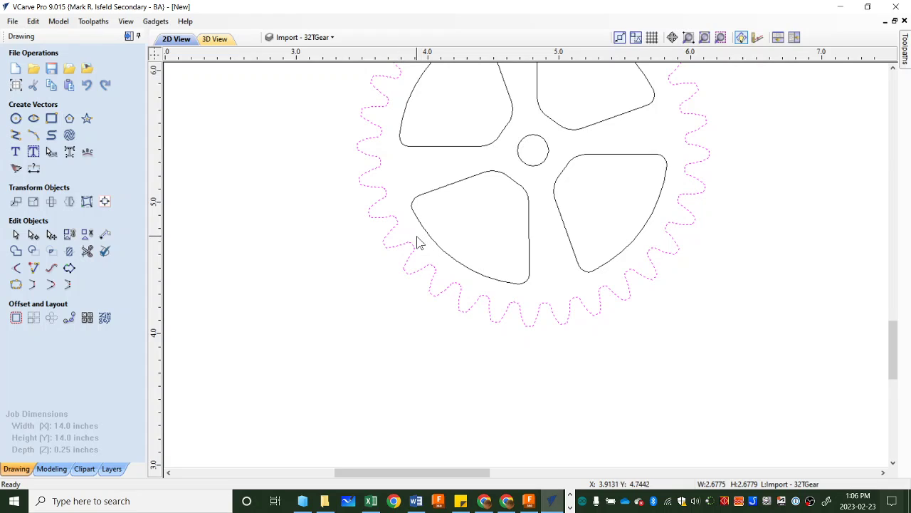
{"action": "scroll", "coordinate": [417, 242], "scroll_direction": "down", "scroll_amount": 1}
- Check that the four spoke cutouts and centre hole each select as single closed shapes
{"action": "left_click", "coordinate": [425, 238]}
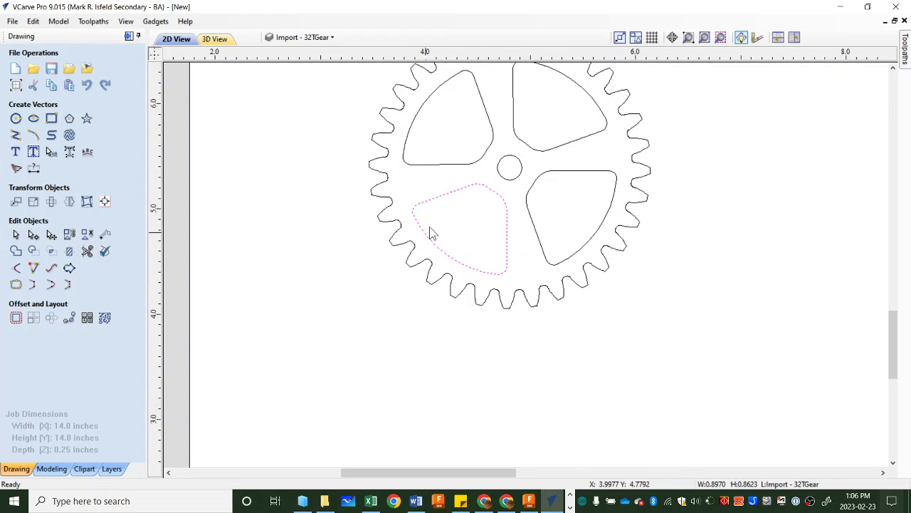
{"action": "left_click", "coordinate": [451, 166]}
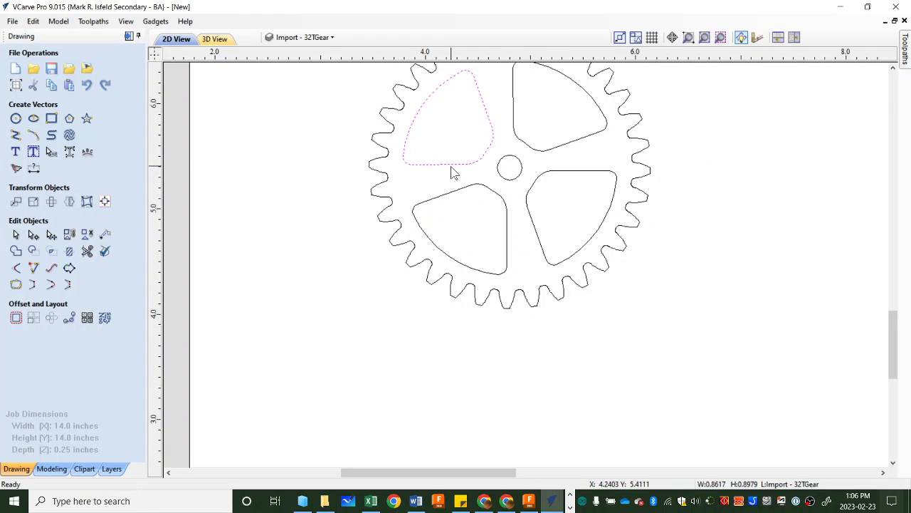
{"action": "left_click", "coordinate": [506, 179]}
{"action": "left_click", "coordinate": [538, 151]}
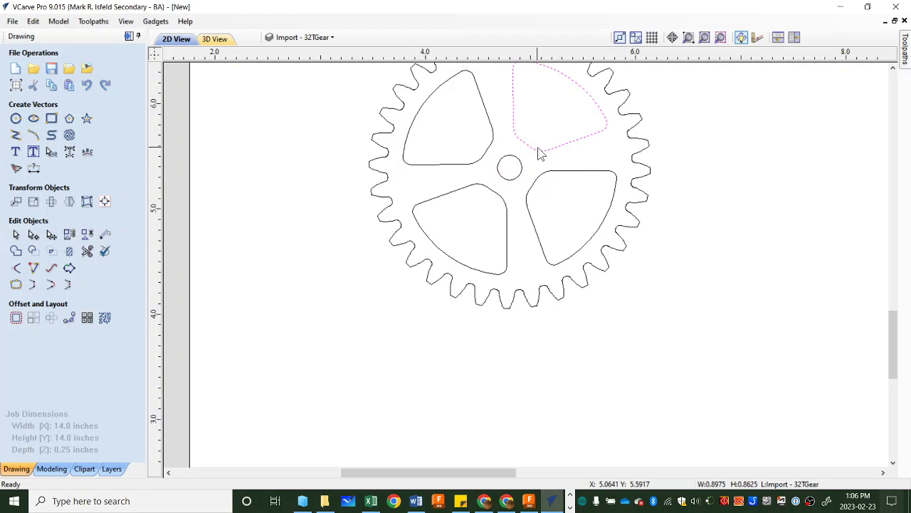
{"action": "left_click", "coordinate": [567, 172]}
{"action": "left_click", "coordinate": [563, 296]}
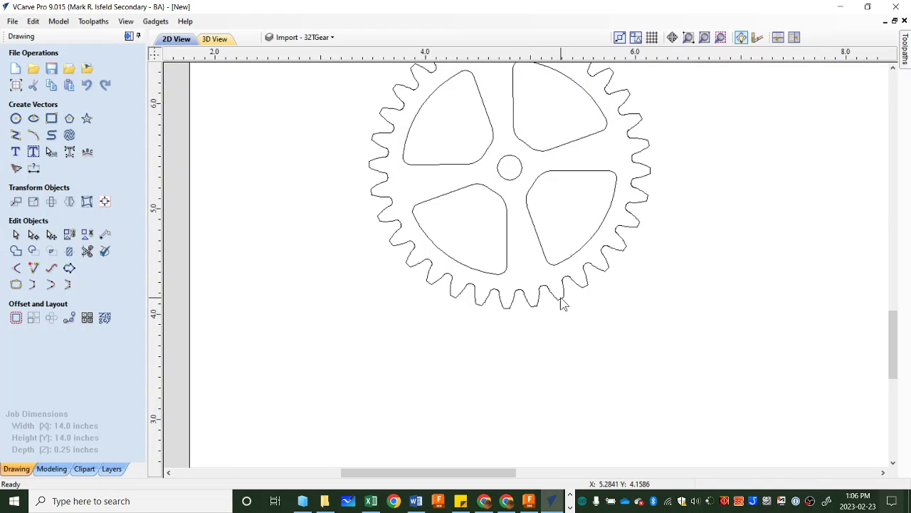
{"action": "left_click", "coordinate": [563, 304]}
{"action": "scroll", "coordinate": [554, 322], "scroll_direction": "up", "scroll_amount": 2}
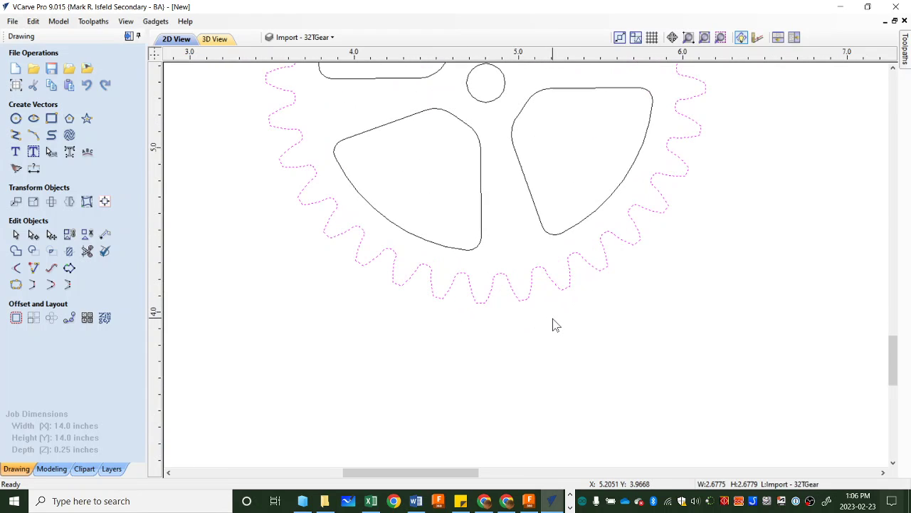
{"action": "scroll", "coordinate": [554, 324], "scroll_direction": "down", "scroll_amount": 1}
{"action": "scroll", "coordinate": [555, 326], "scroll_direction": "down", "scroll_amount": 2}
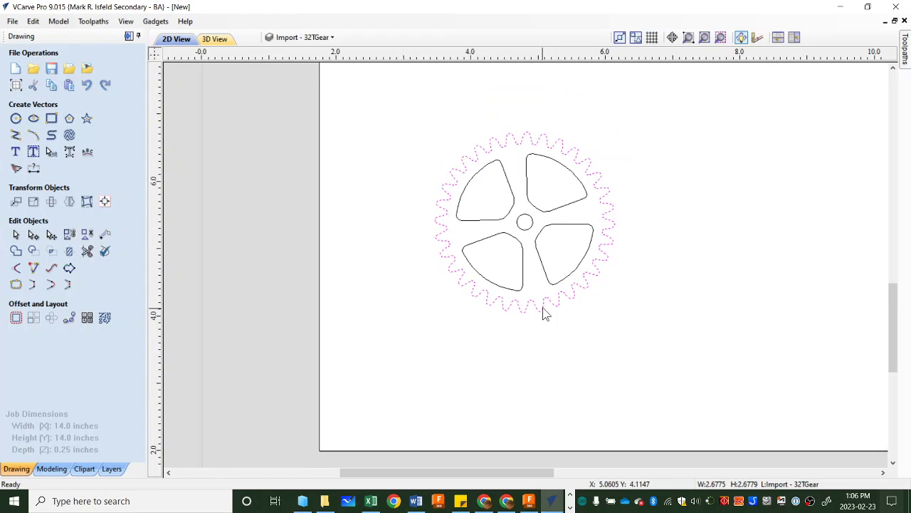